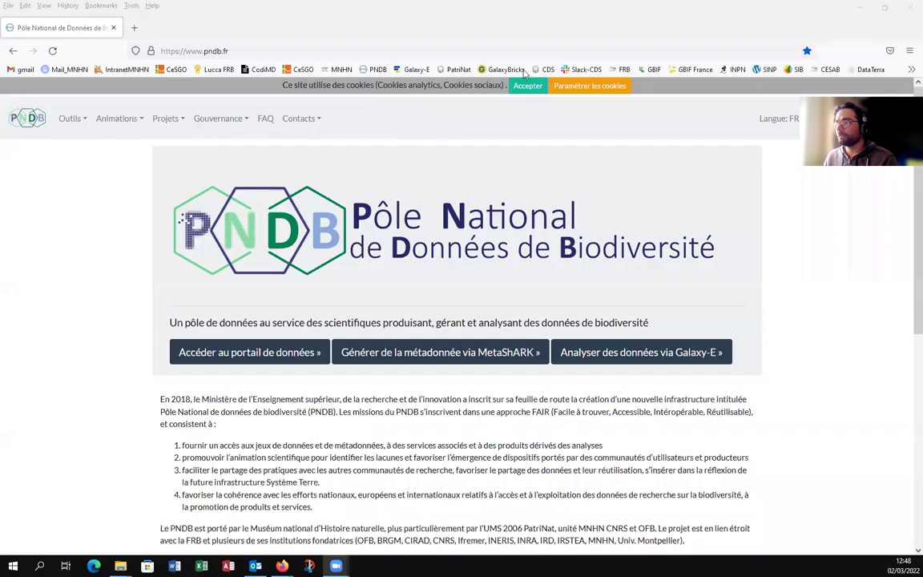
# Load ecology.usegalaxy.eu in a new browser tab and check the signed-in user
pyautogui.click(21, 315)
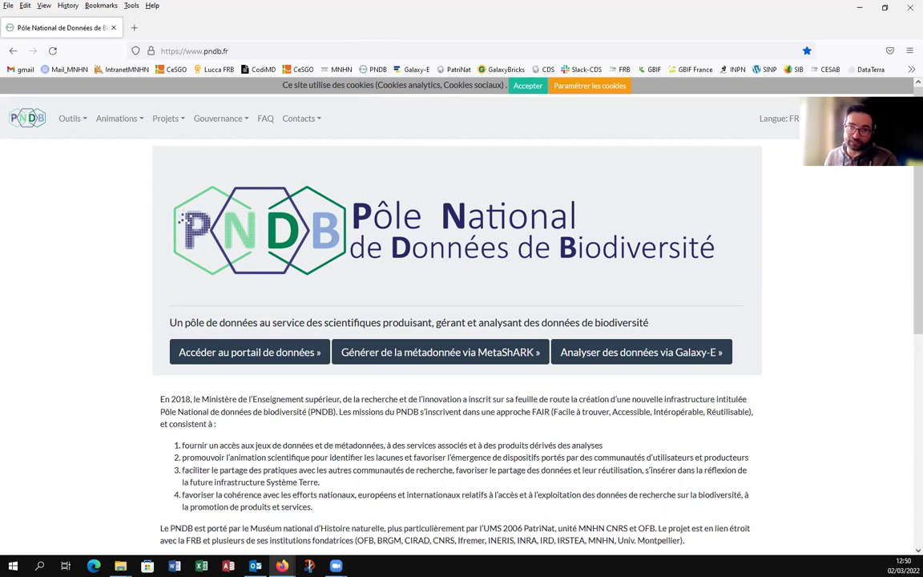
pyautogui.click(134, 28)
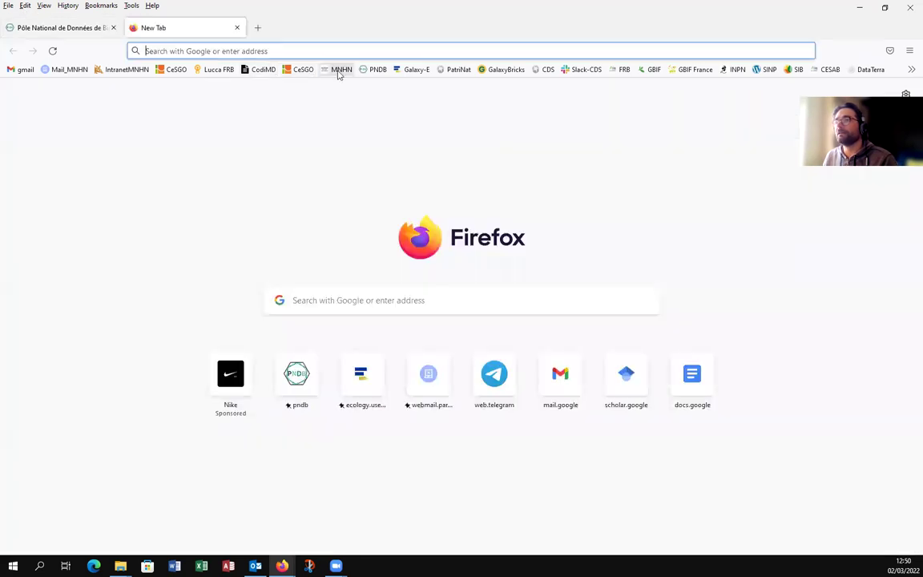
pyautogui.click(417, 71)
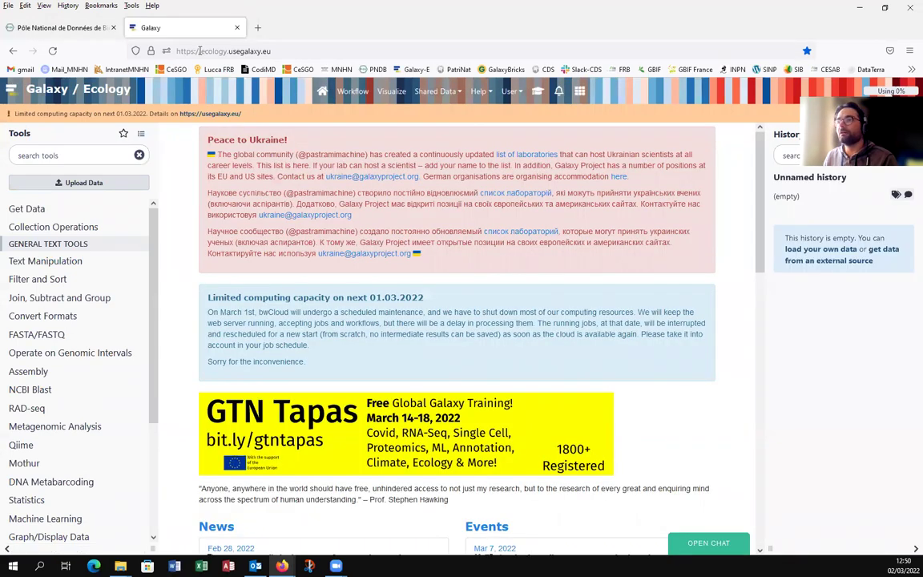
pyautogui.moveTo(200, 50); pyautogui.dragTo(274, 29)
pyautogui.click(157, 221)
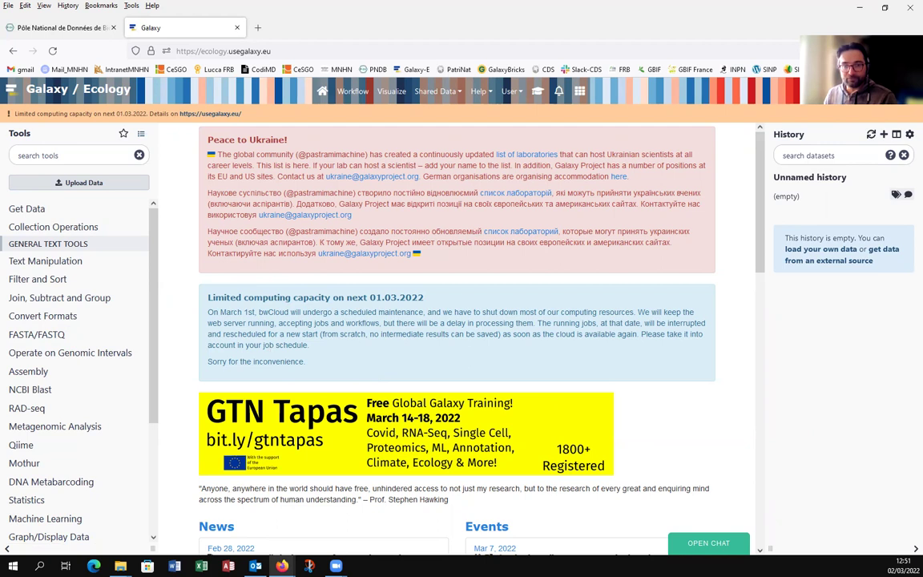
pyautogui.click(514, 93)
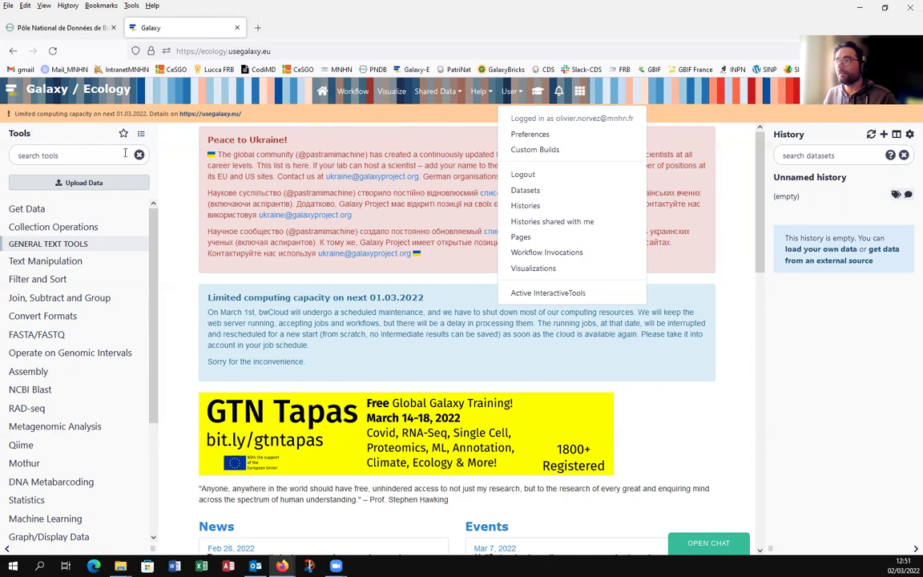
# Open the galaxyproject.org Support page from the Help menu
pyautogui.click(326, 114)
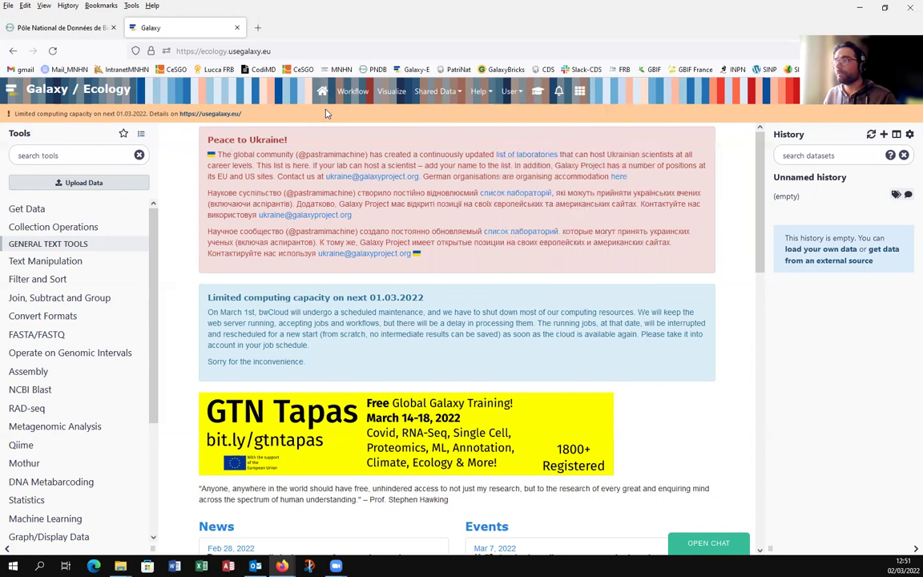
pyautogui.click(491, 94)
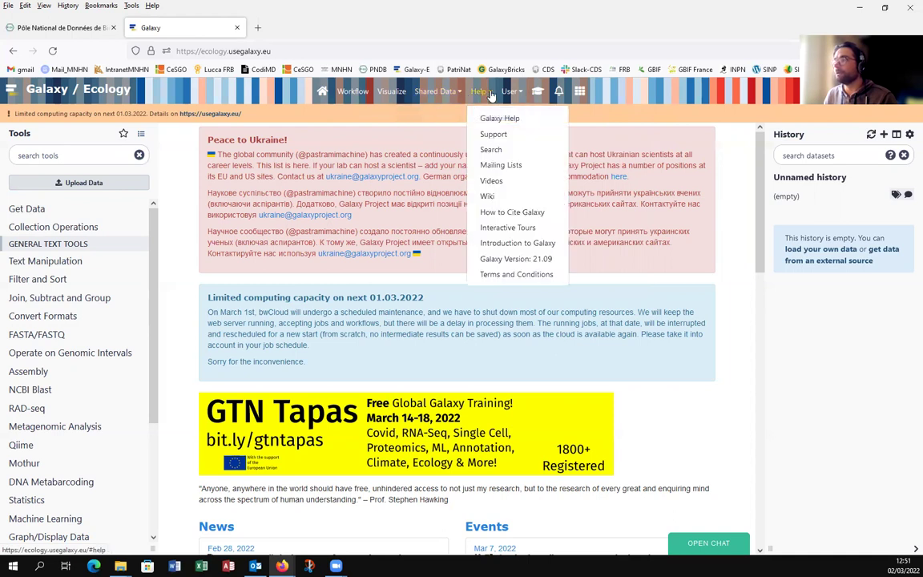
pyautogui.click(493, 134)
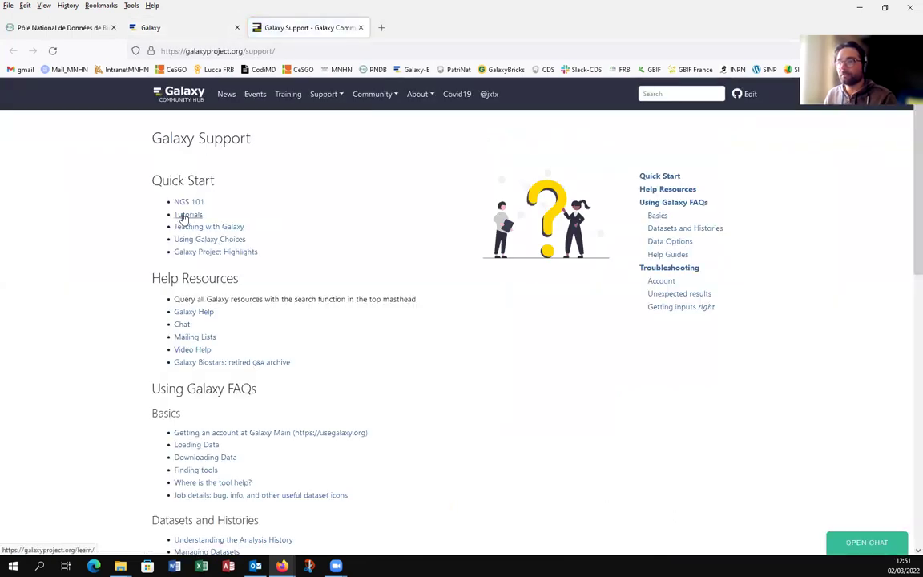
# Follow Tutorials to the Galaxy Training Network and browse its Galaxy for Scientists topics
pyautogui.click(183, 217)
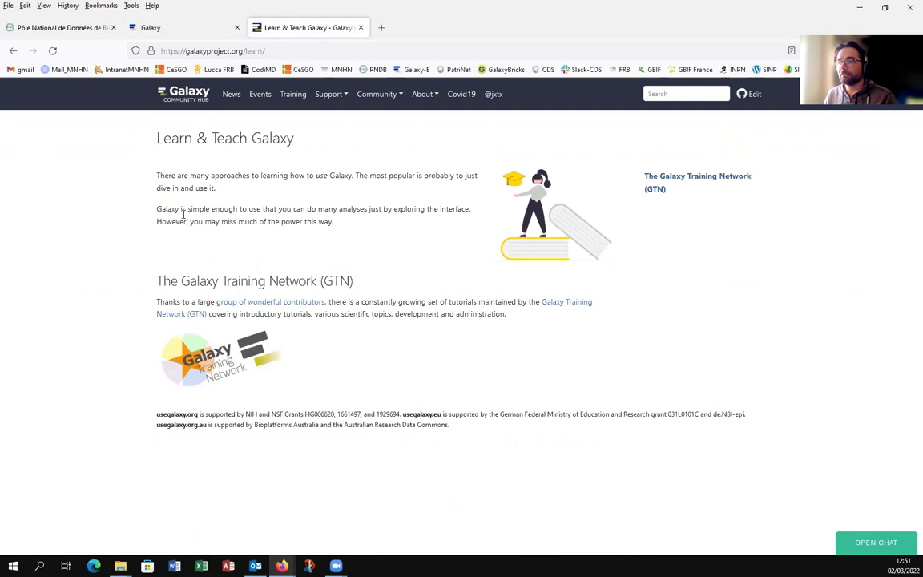
pyautogui.click(175, 320)
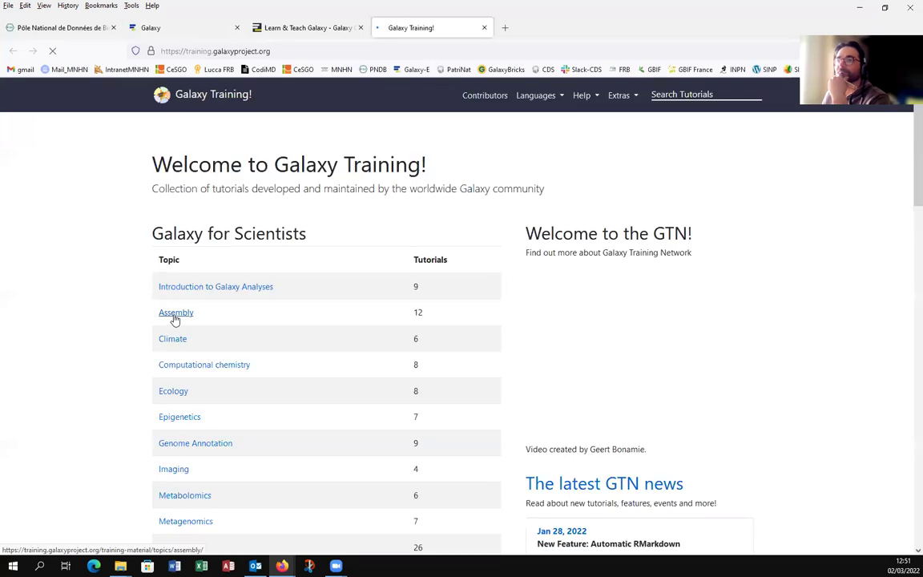
pyautogui.scroll(-3, 130, 288)
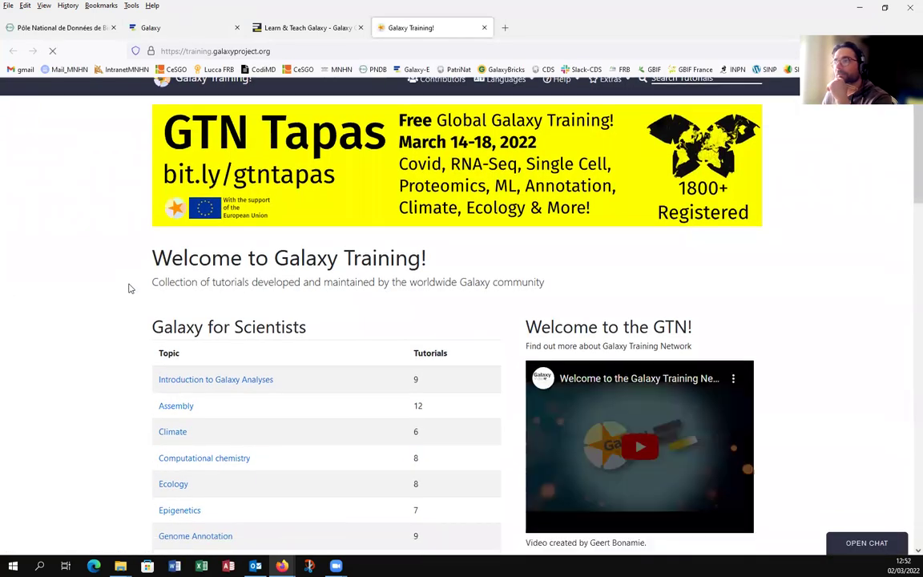
pyautogui.scroll(-1, 128, 288)
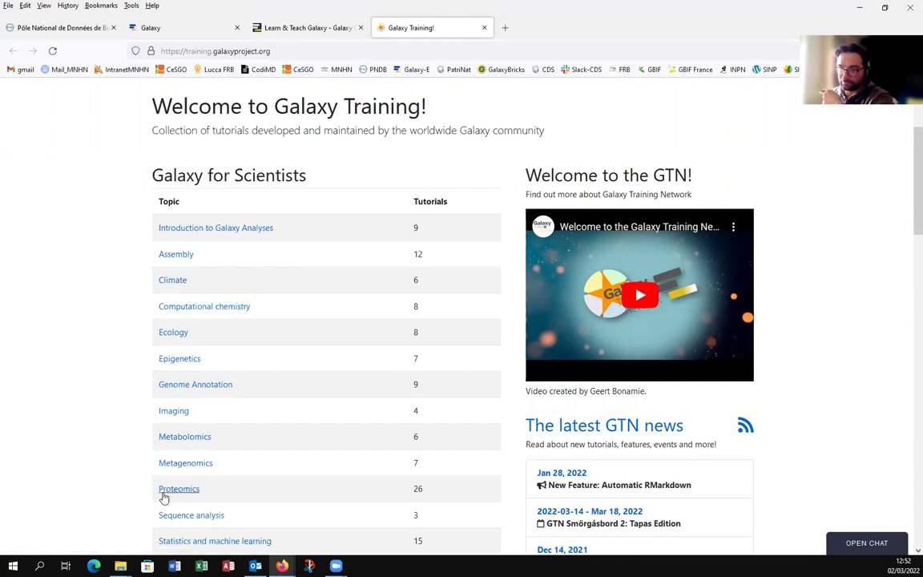
# Open the Ecology topic and highlight the Biodiversity data exploration lesson in its Material table
pyautogui.click(168, 333)
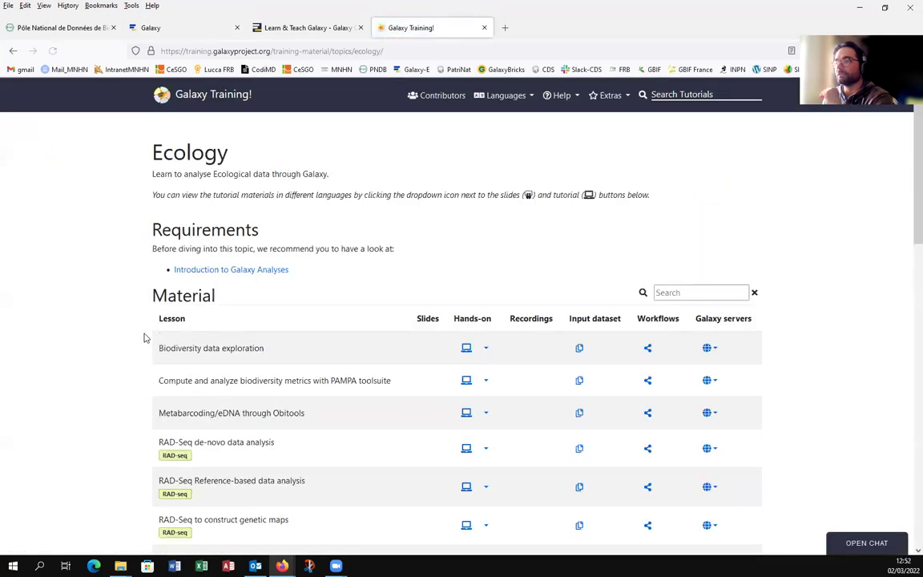
pyautogui.scroll(-2, 132, 339)
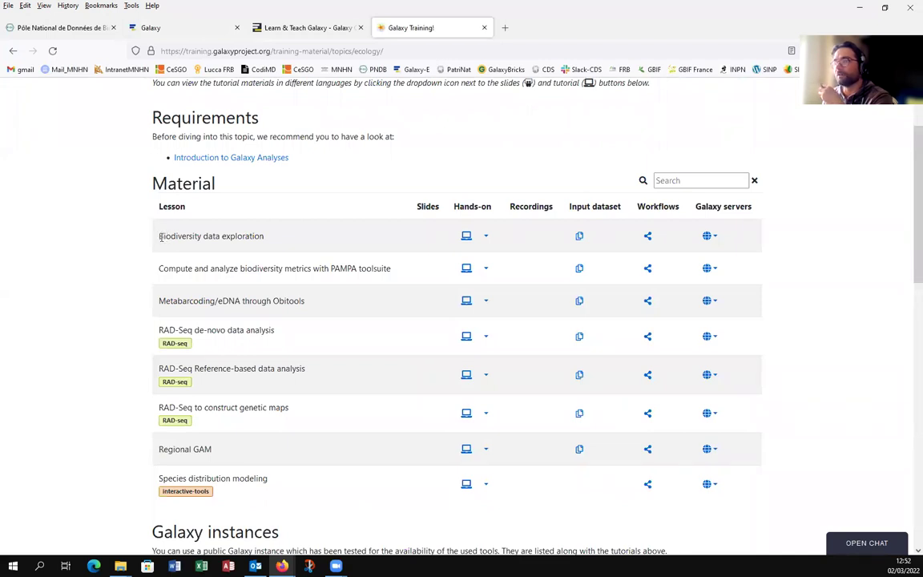
pyautogui.moveTo(160, 237); pyautogui.dragTo(264, 238)
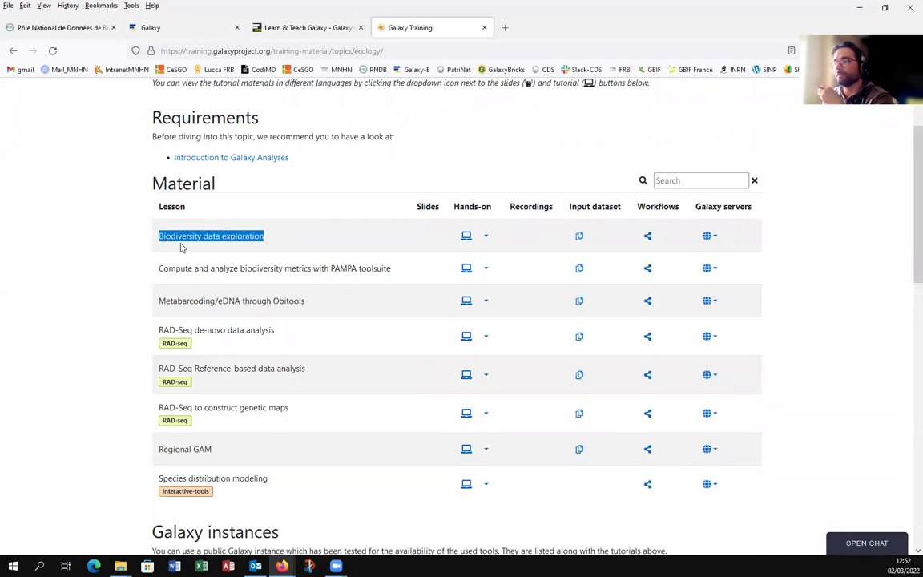
# Open the Biodiversity data exploration hands-on tutorial and read down to its Introduction and Agenda
pyautogui.click(466, 237)
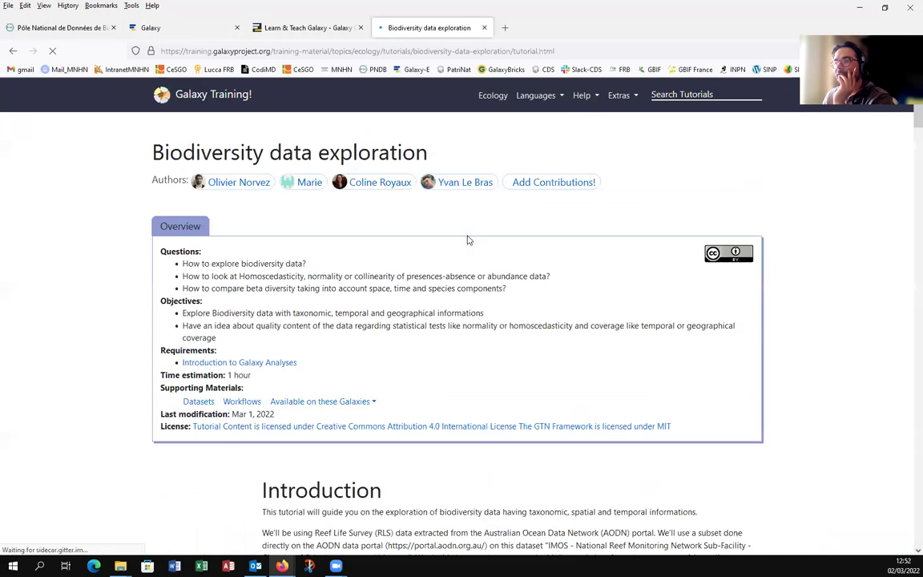
pyautogui.scroll(-2, 129, 265)
pyautogui.scroll(2, 128, 265)
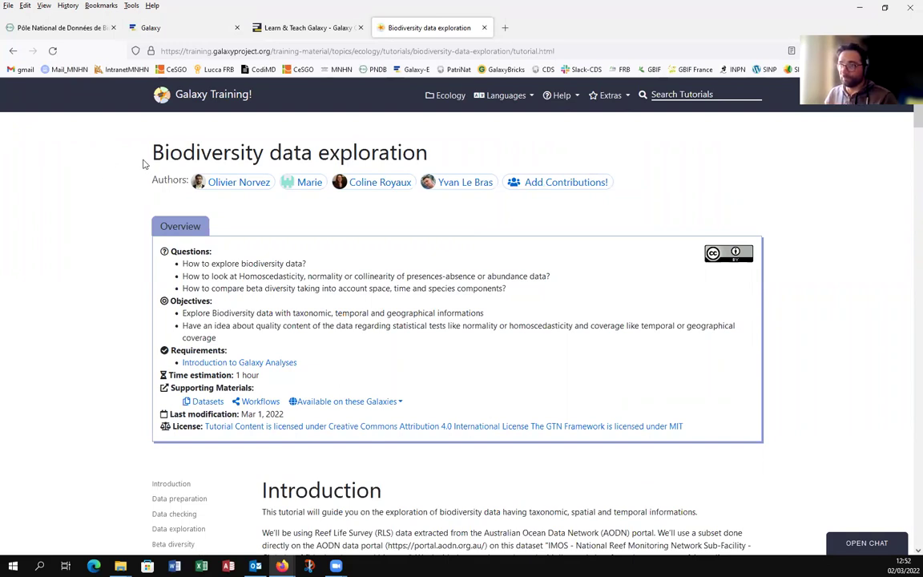
pyautogui.moveTo(151, 152); pyautogui.dragTo(443, 148)
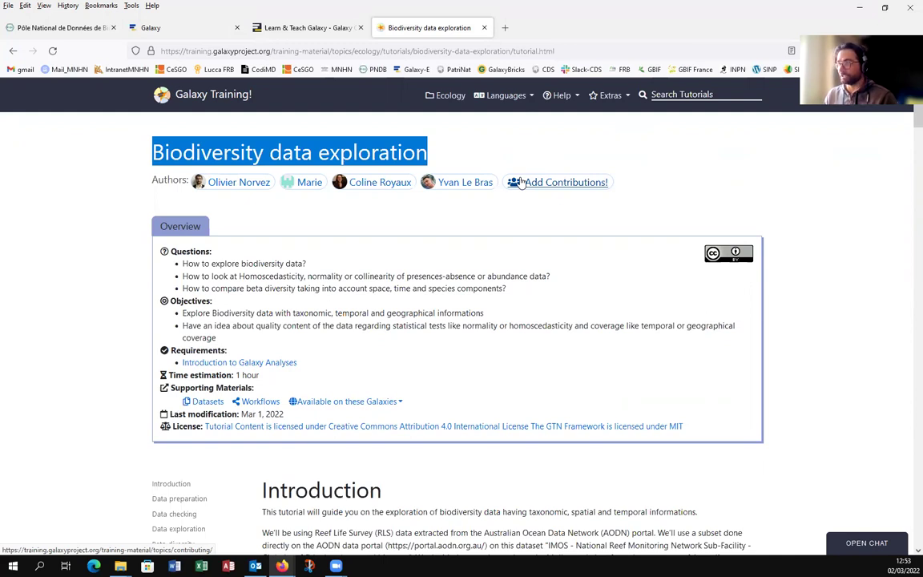
pyautogui.scroll(-1, 98, 309)
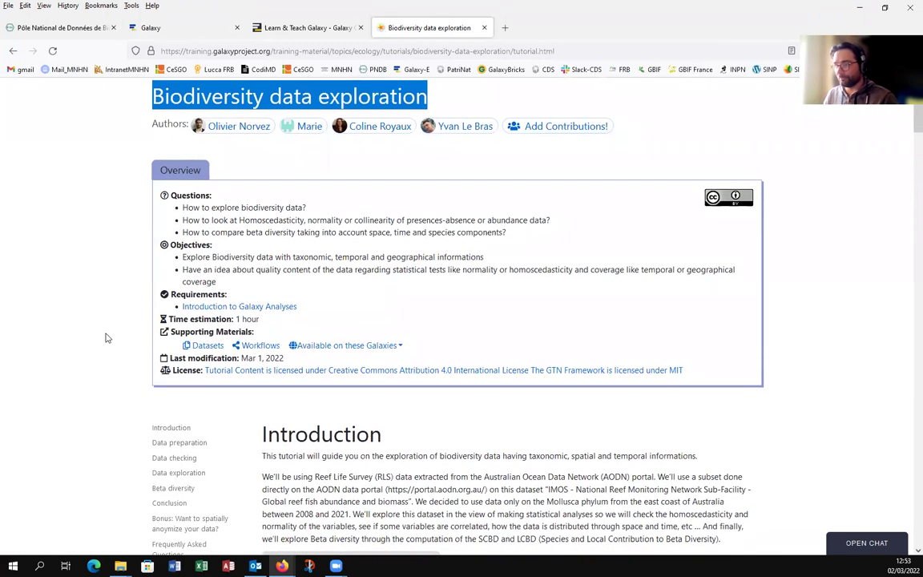
pyautogui.scroll(-3, 152, 341)
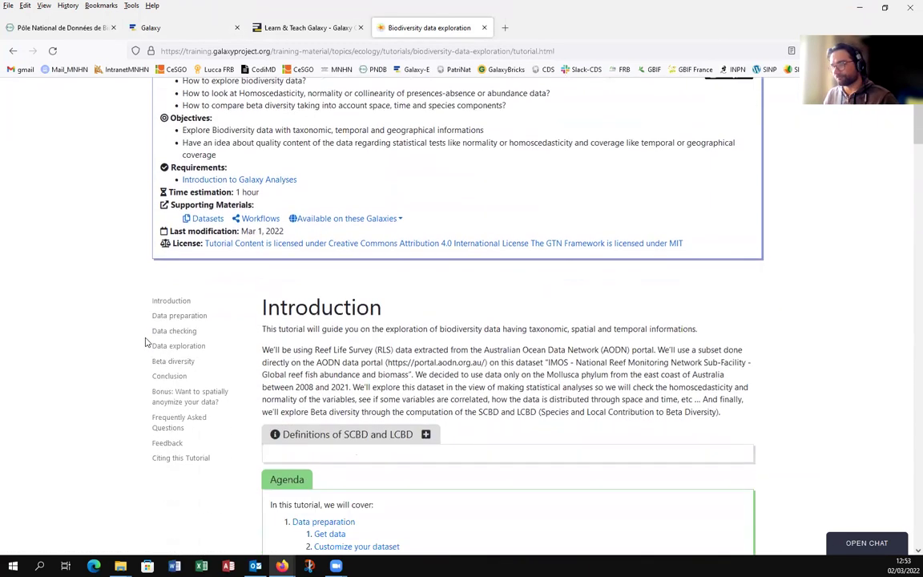
pyautogui.scroll(-2, 181, 344)
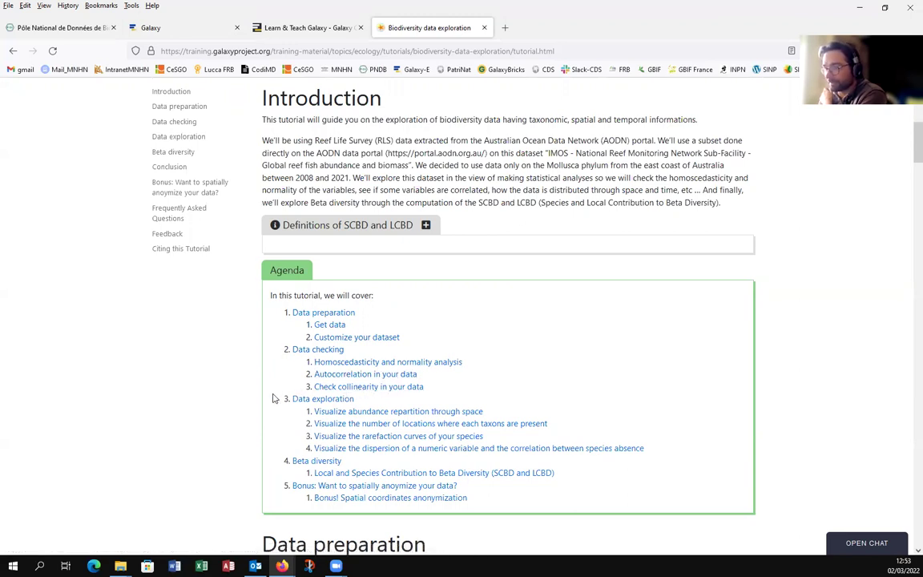
pyautogui.scroll(-3, 273, 398)
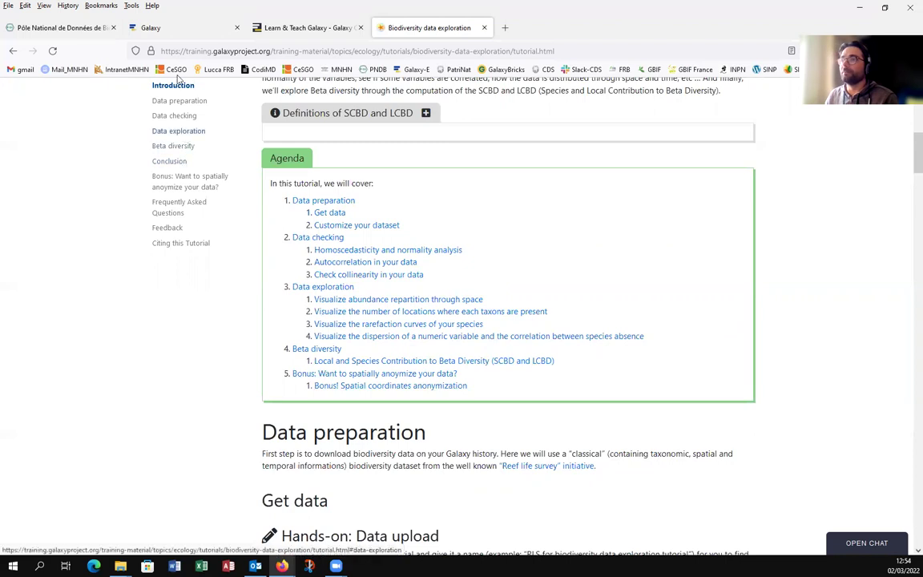
# Create a new history on ecology.usegalaxy.eu named 'RLS biodiversity data exploration tutorial'
pyautogui.click(185, 36)
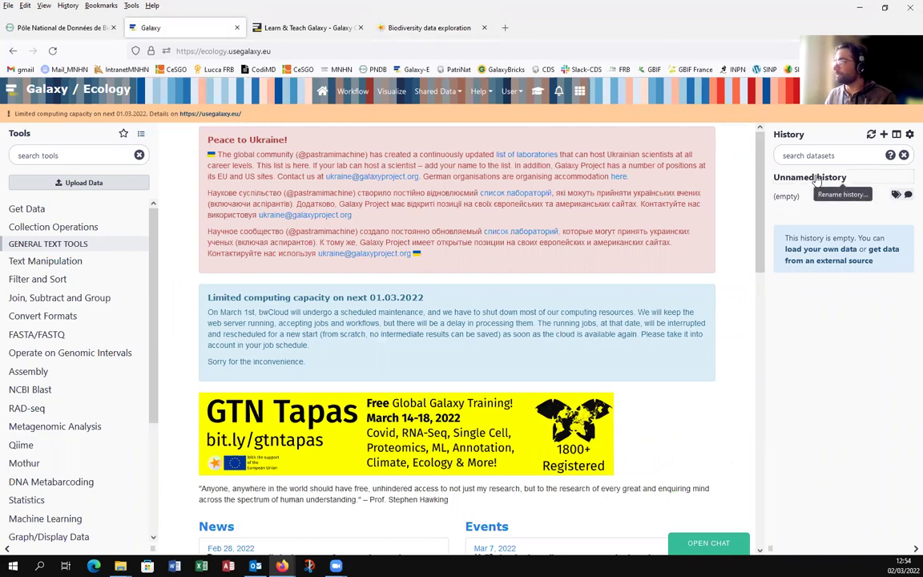
pyautogui.click(884, 135)
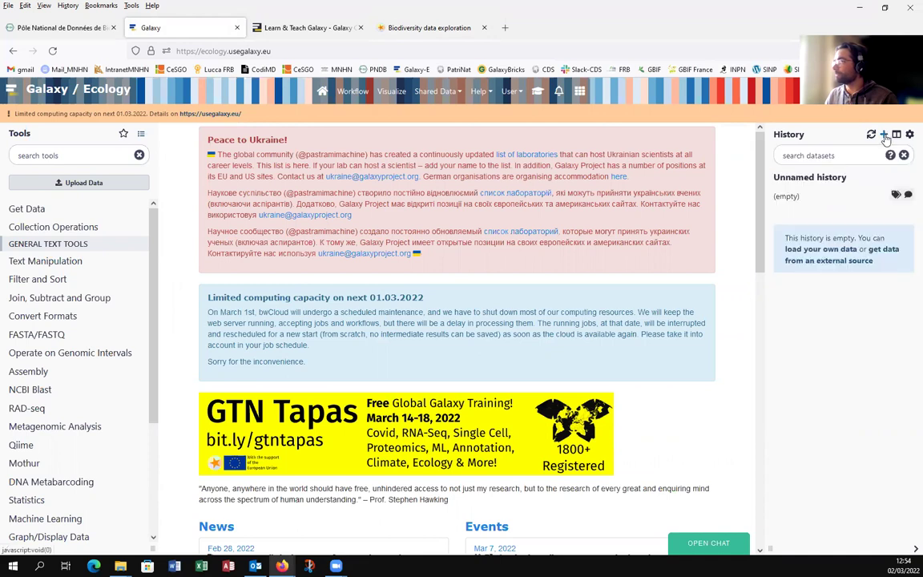
pyautogui.click(810, 180)
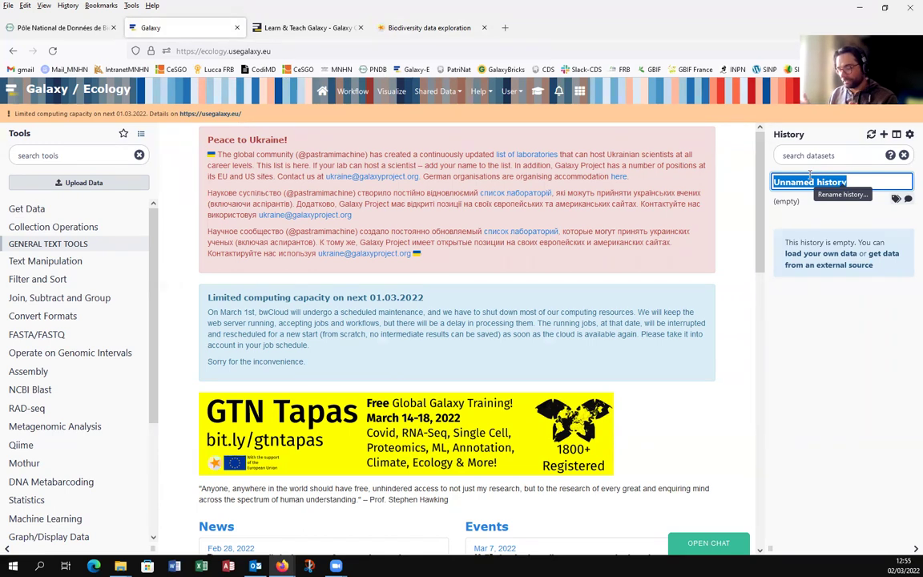
pyautogui.write('RLS')
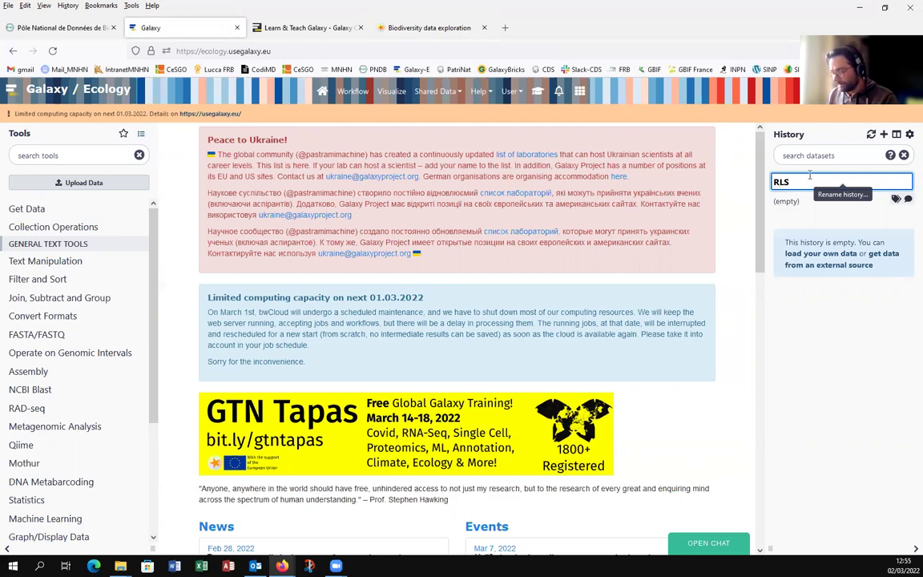
pyautogui.write(' biodi')
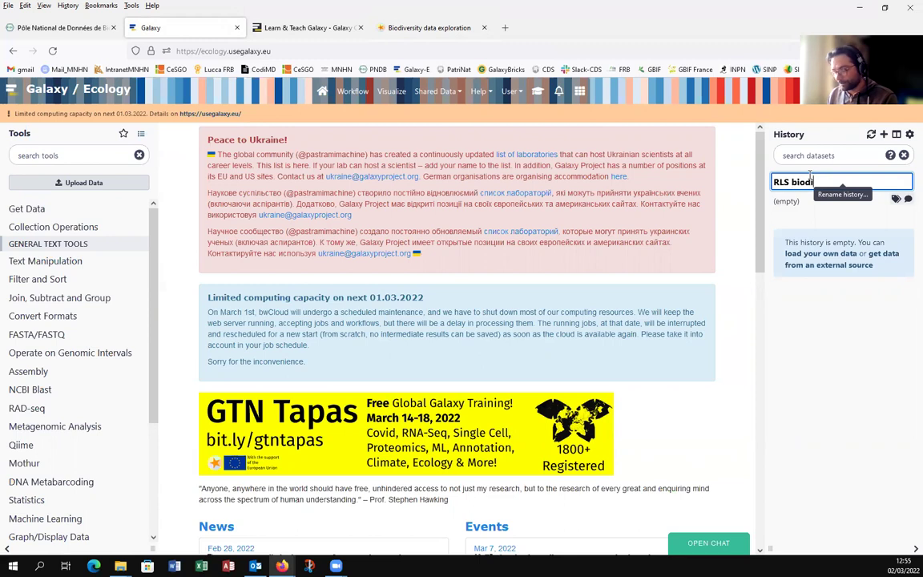
pyautogui.write('versity data')
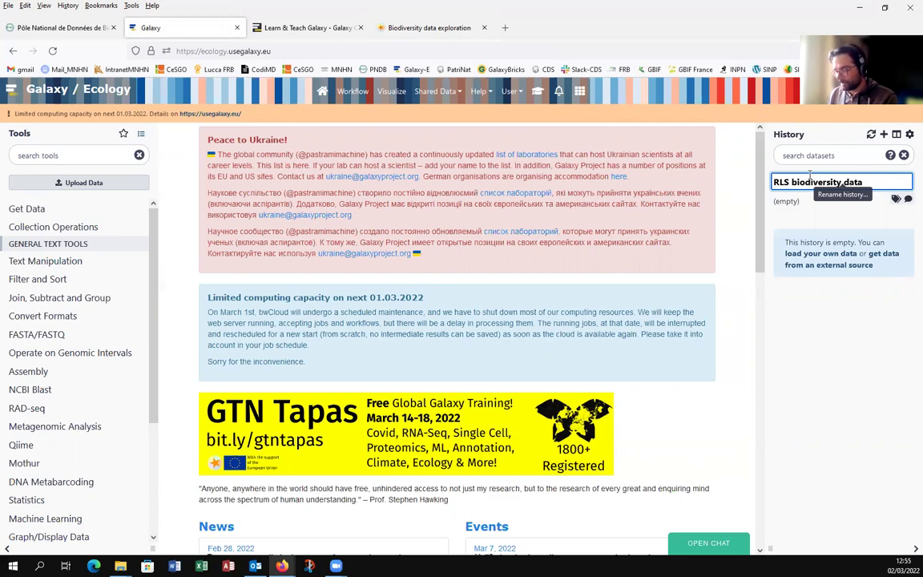
pyautogui.write(' exploration tuto')
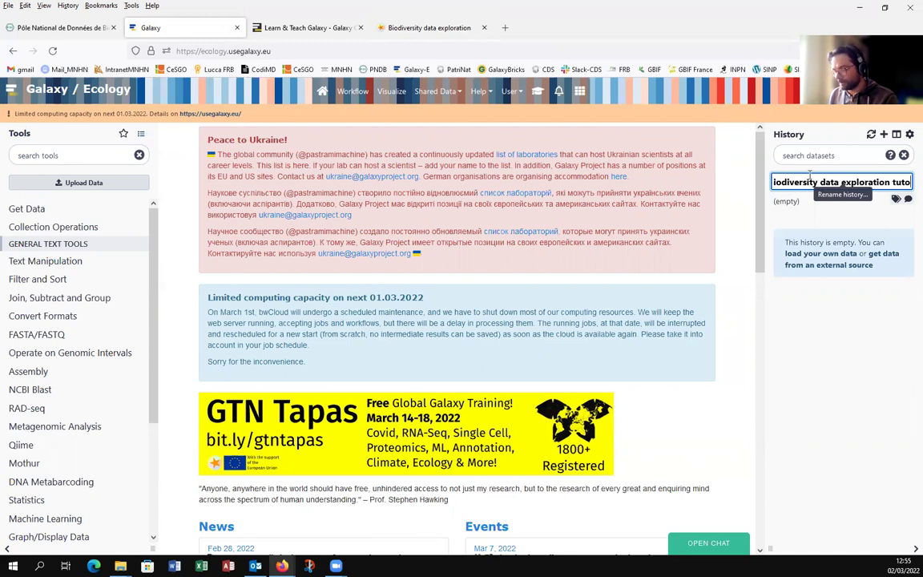
pyautogui.write('rial')
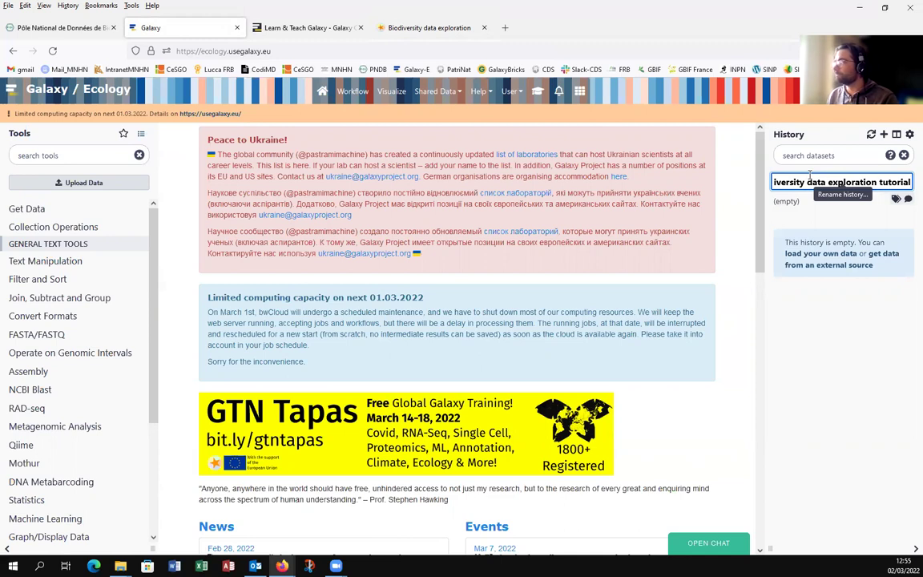
pyautogui.press('Return')
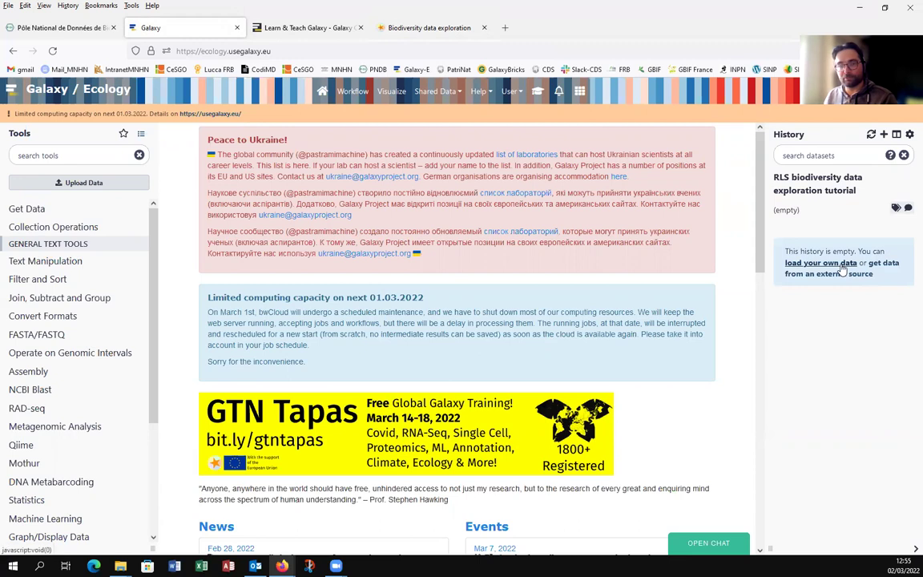
# Expand Get Data in the Tools panel and launch Upload Data
pyautogui.click(889, 272)
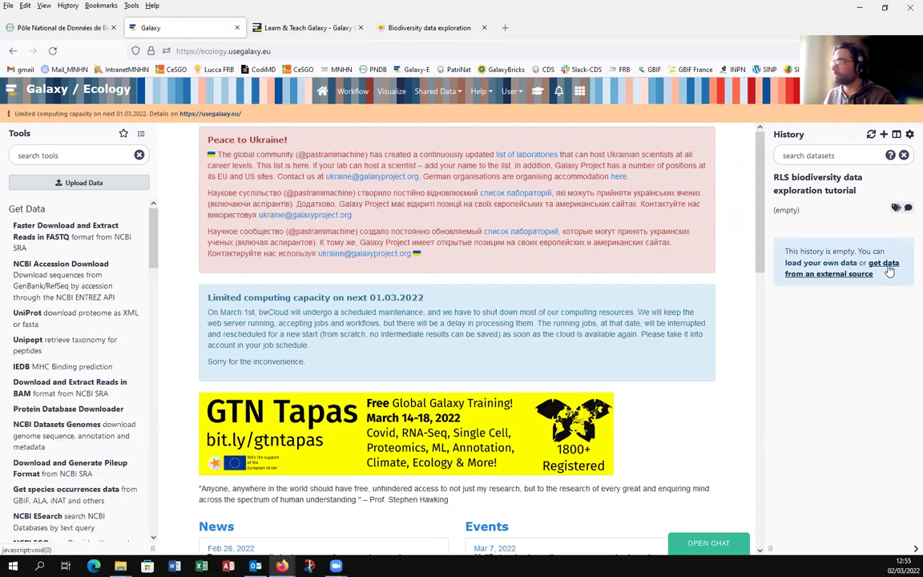
pyautogui.click(78, 184)
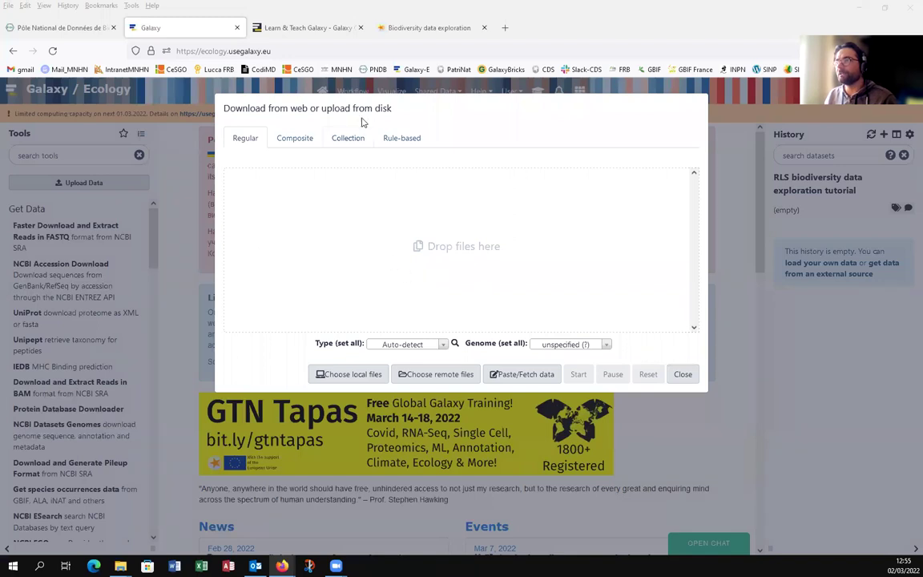
# Fetch the Zenodo reef fish abundance and biomass CSV into the history via pasted URL
pyautogui.click(525, 375)
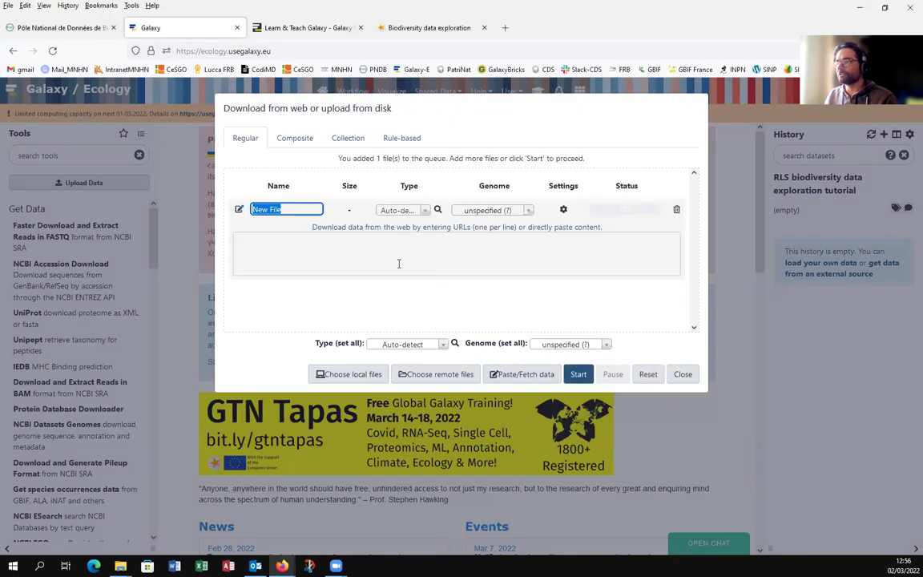
pyautogui.click(354, 238)
pyautogui.write('https://zenodo.org/record/6107457/files/IMOS-National_Reef_Monitoring_Network_Sub-Facility-Global_reef_fish_abundance_and_biomass.csv?download=1')
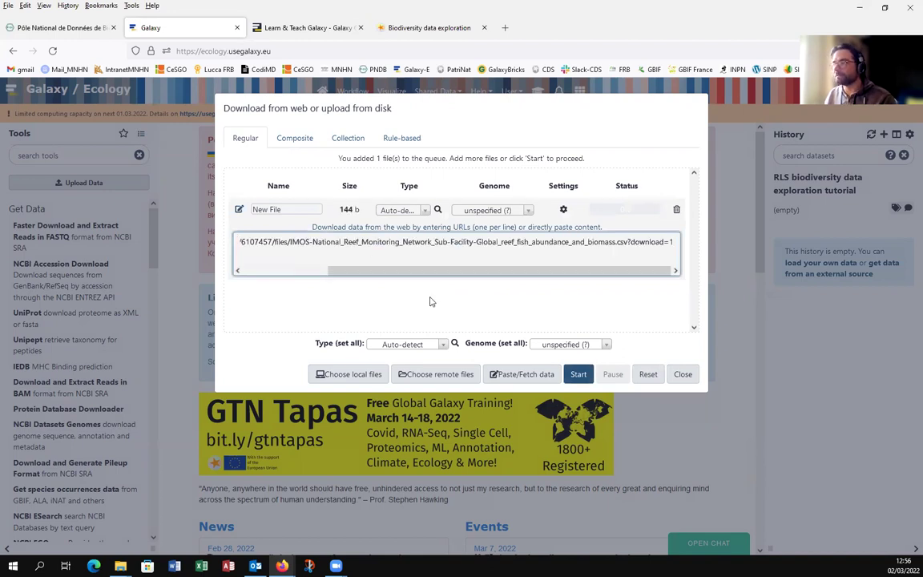
pyautogui.click(585, 375)
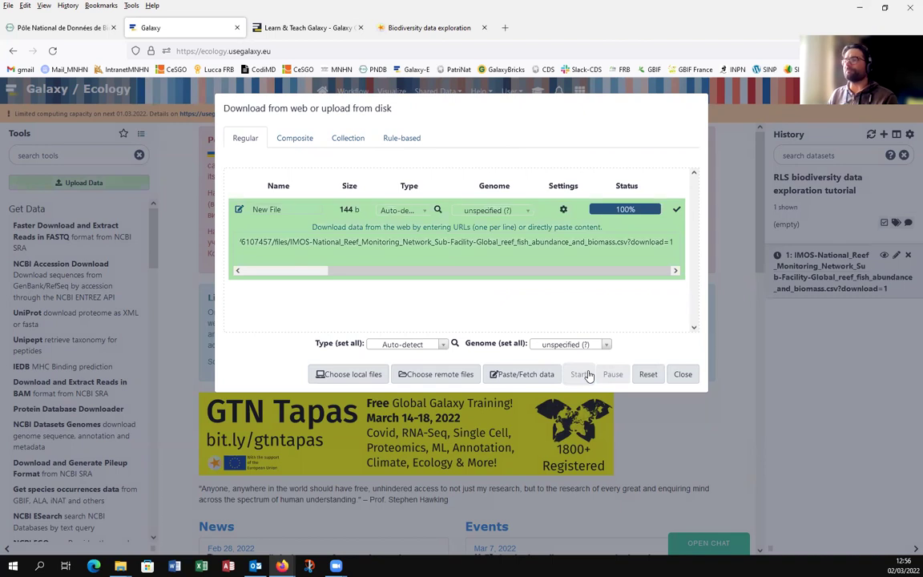
pyautogui.click(681, 376)
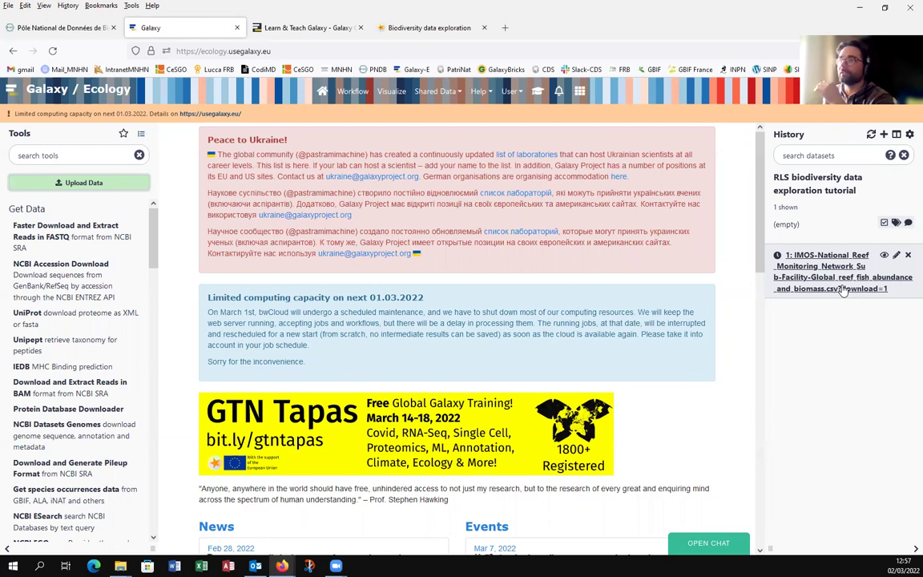
# Refresh the history panel to check the reef fish CSV upload
pyautogui.click(274, 52)
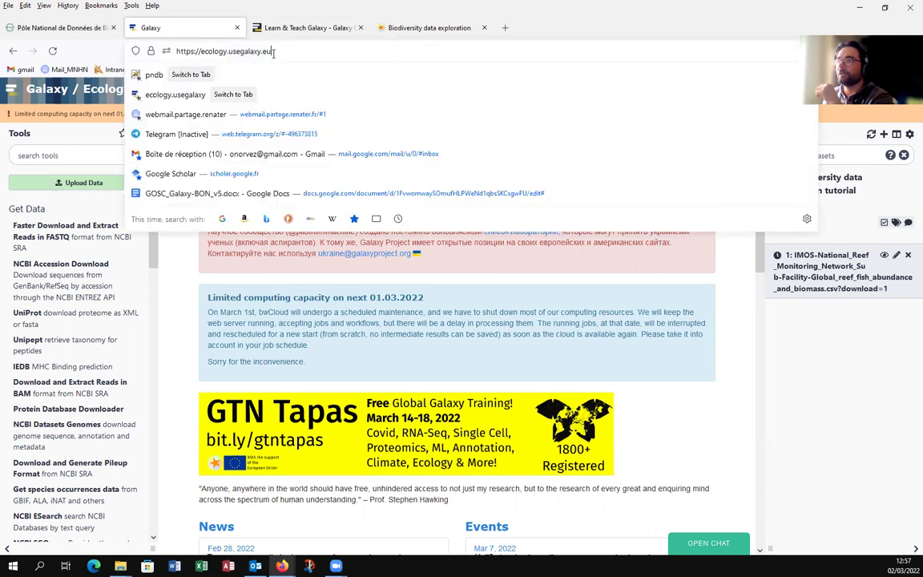
pyautogui.click(738, 353)
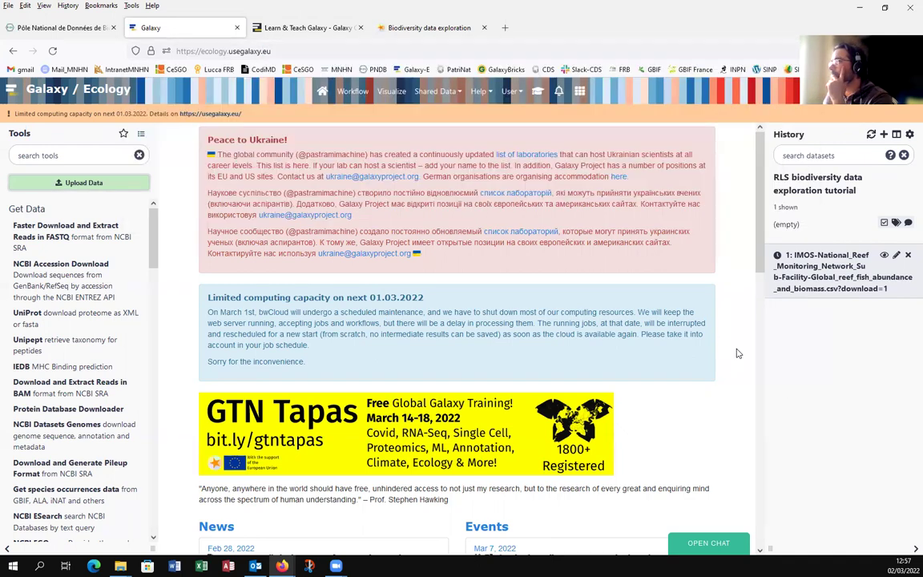
pyautogui.click(871, 138)
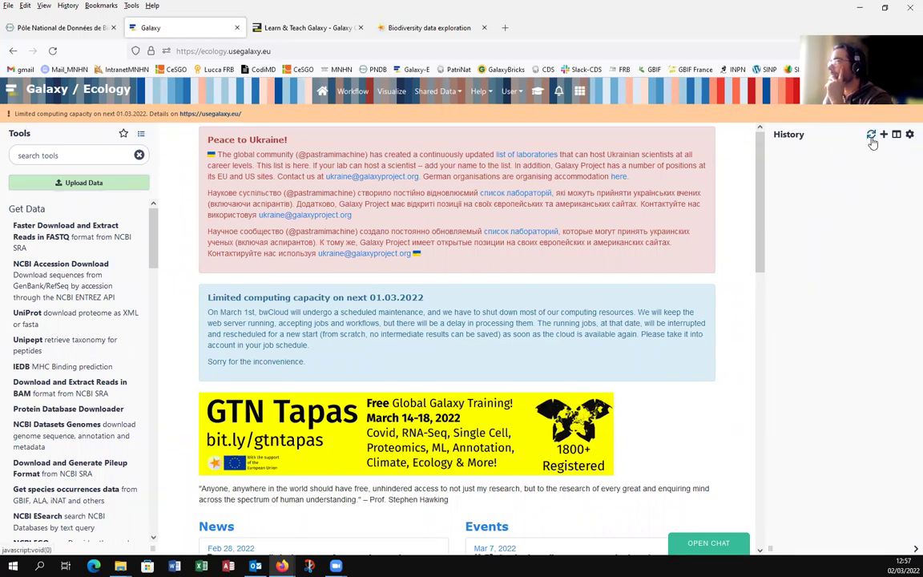
# Change the address ending from 'eu' to 'fr' to load ecology.usegalaxy.fr
pyautogui.doubleClick(268, 50)
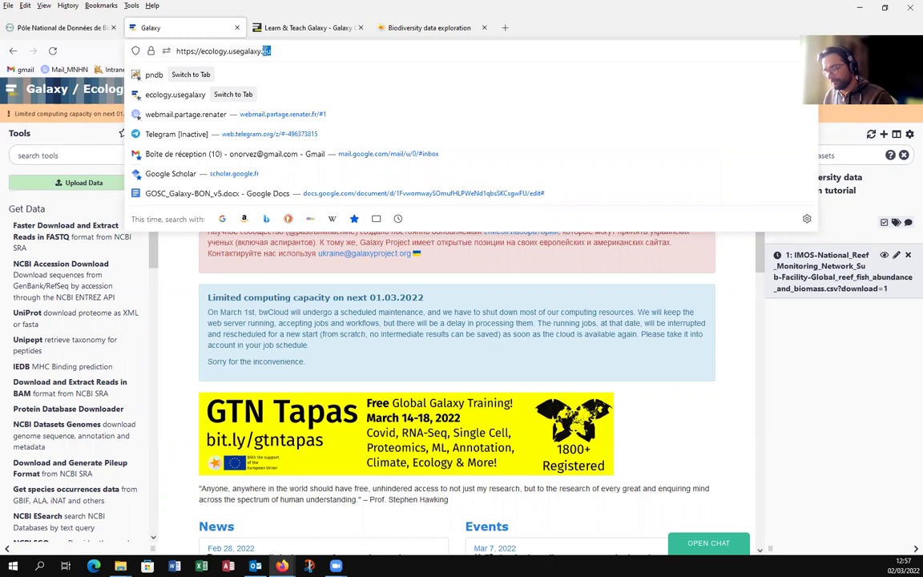
pyautogui.write('fr')
pyautogui.press('Return')
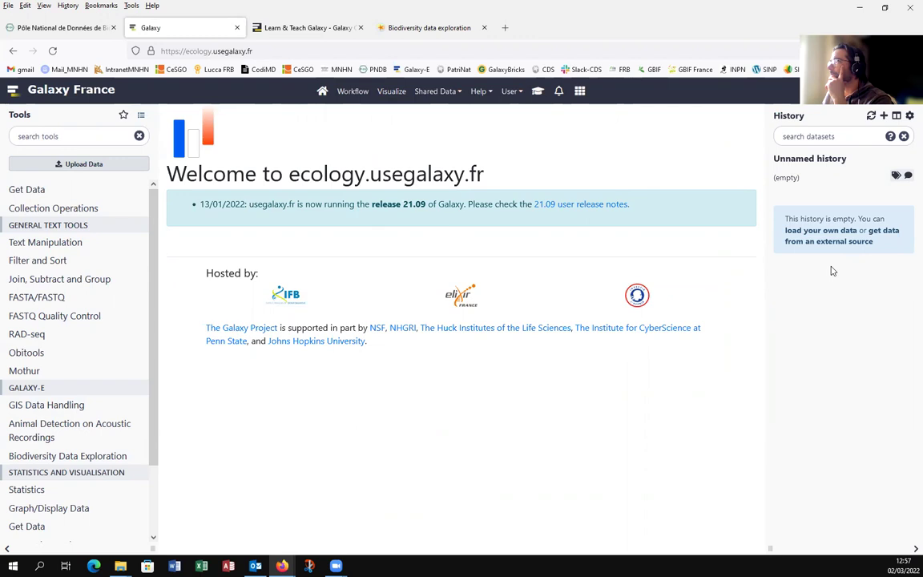
# Start typing 'RLS biodiversity data exploration tutorial' as the empty history's name
pyautogui.click(824, 158)
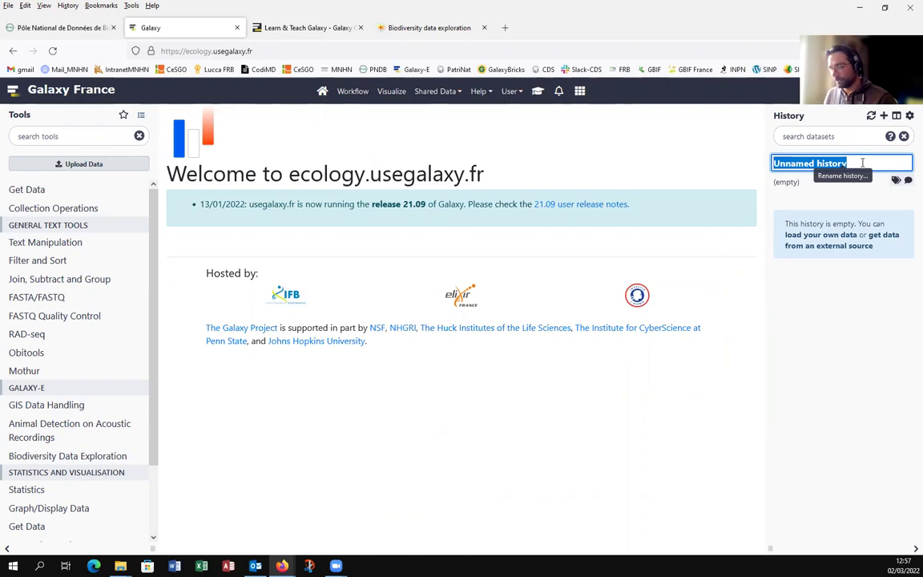
pyautogui.write('RLS')
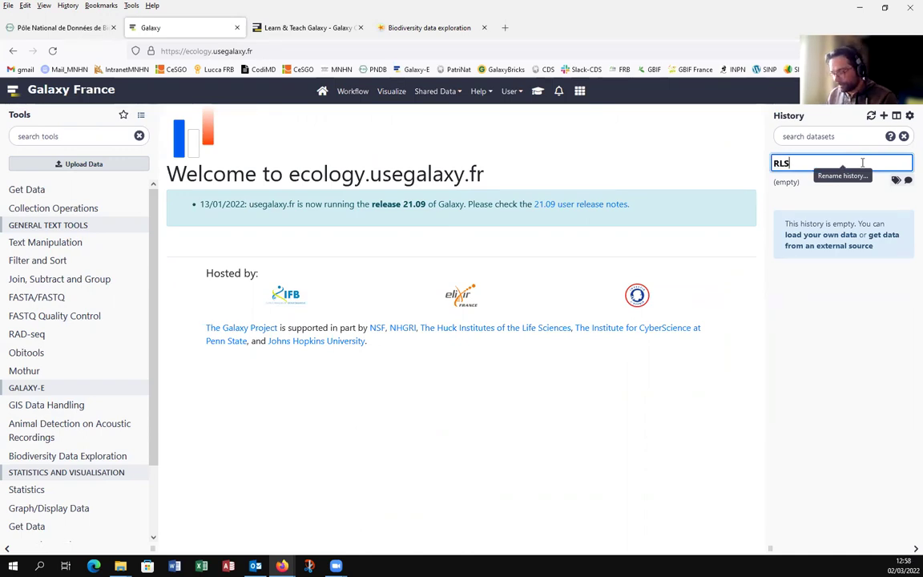
pyautogui.write(' biodiversity d')
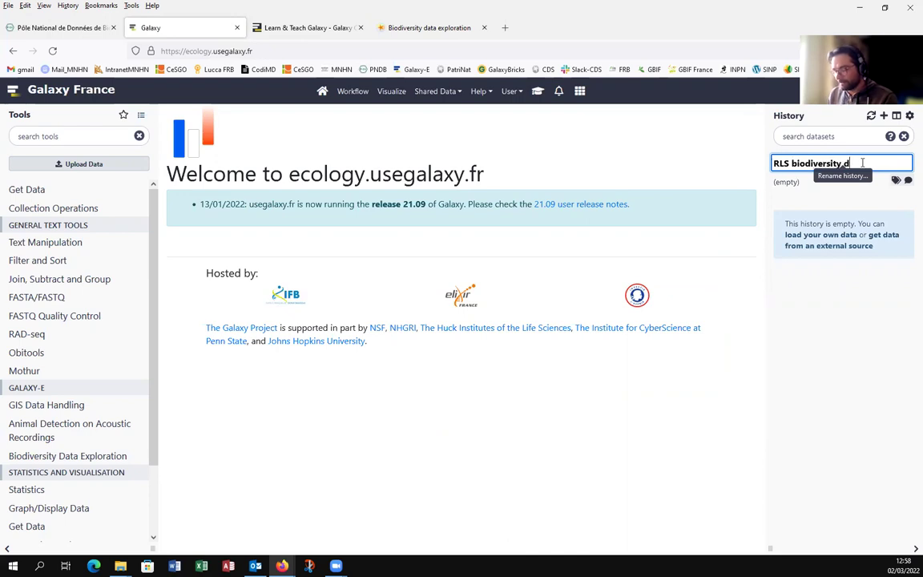
pyautogui.write('ata exploration')
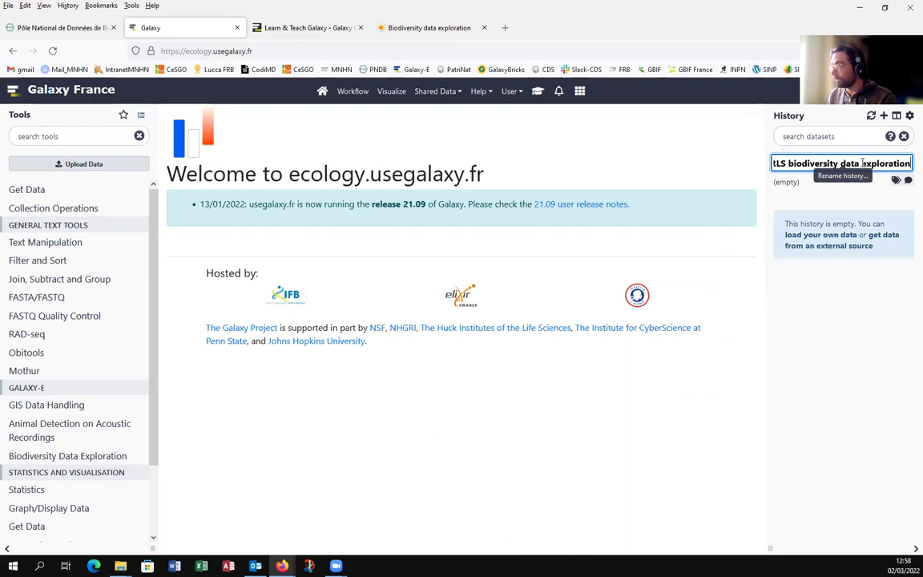
pyautogui.write(' tuto')
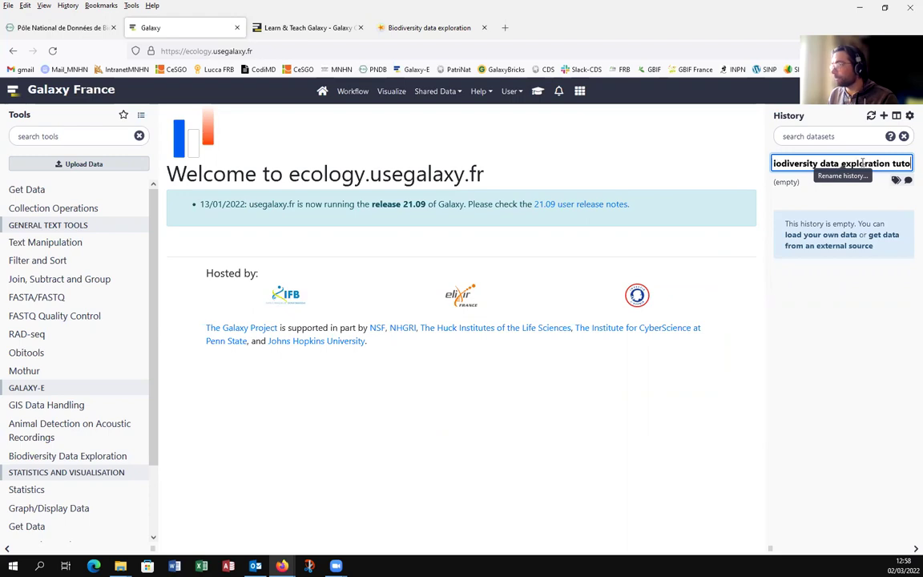